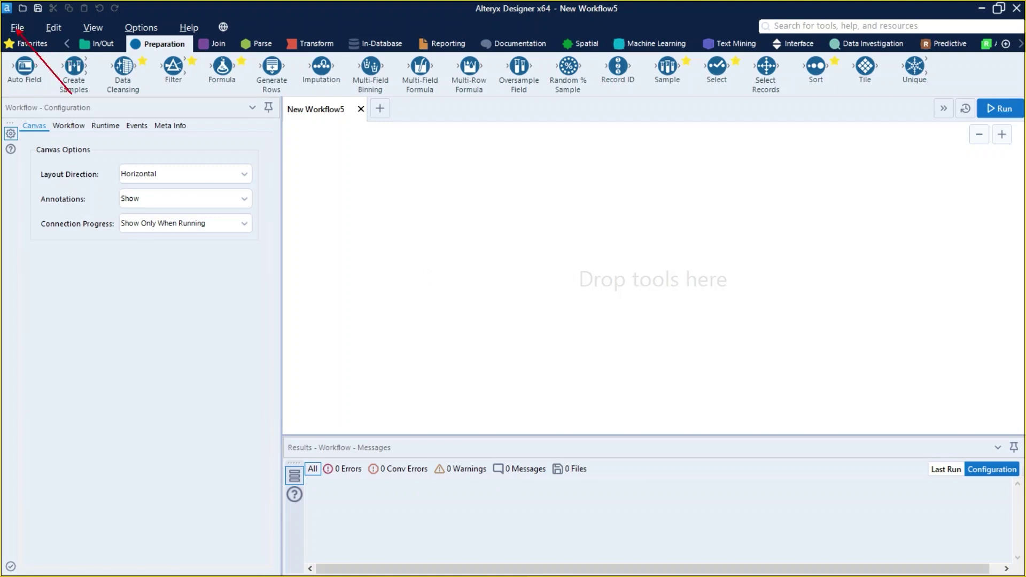
# Open Test 2 from the Workflows list of the Data Meaning Alteryx Server - Development gallery.
pyautogui.click(17, 27)
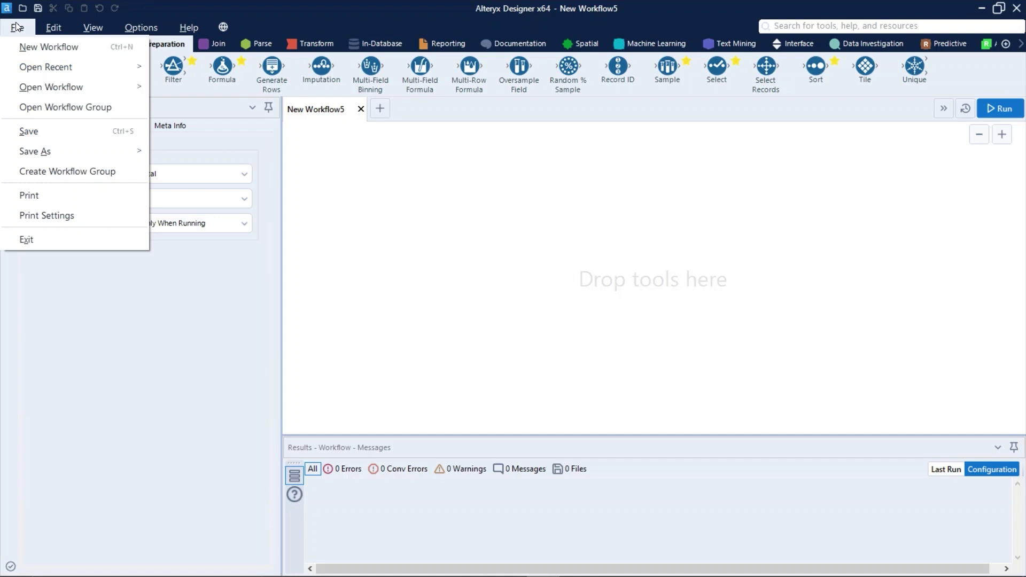
pyautogui.moveTo(57, 96)
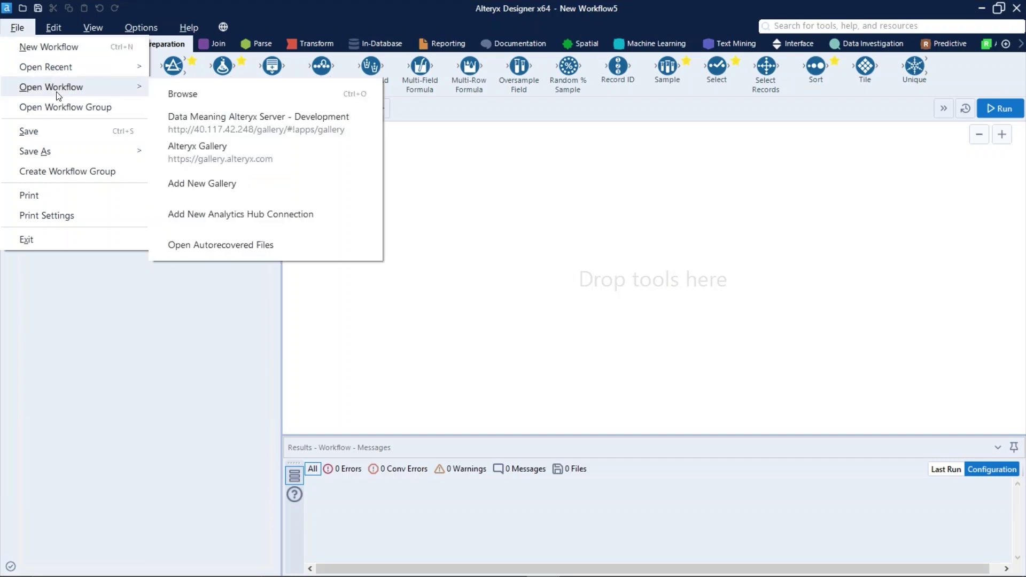
pyautogui.click(271, 122)
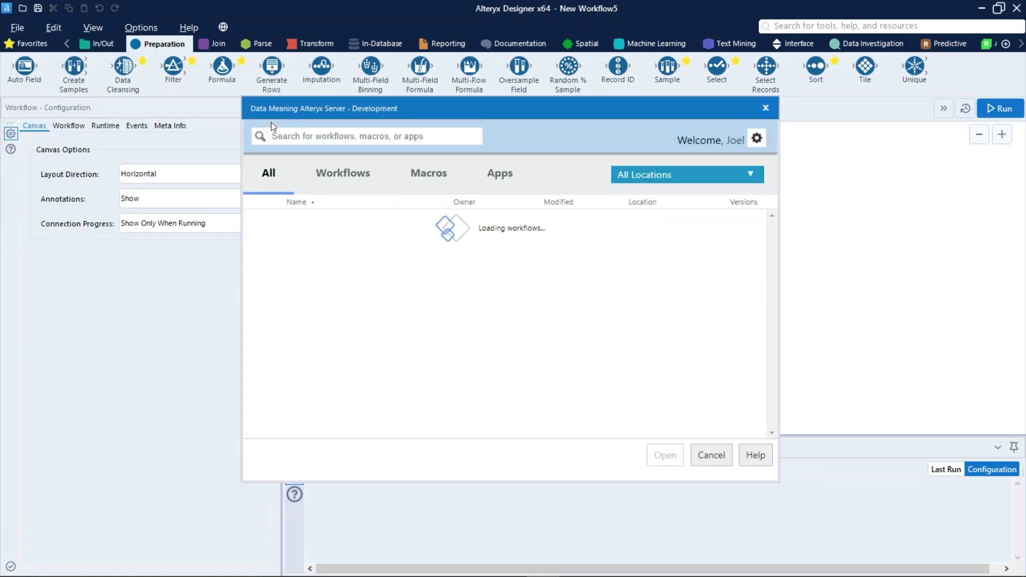
pyautogui.click(342, 177)
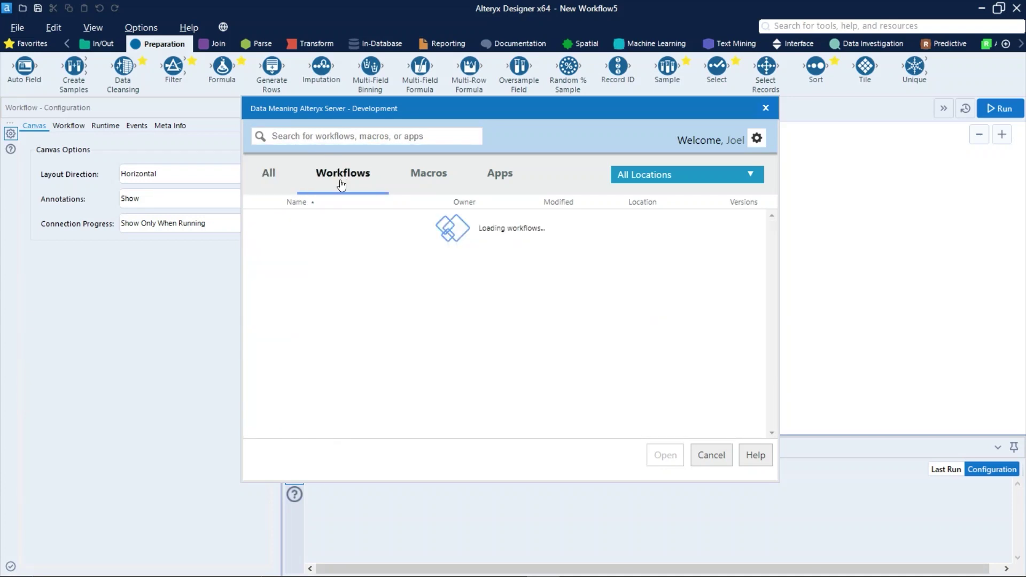
pyautogui.click(364, 300)
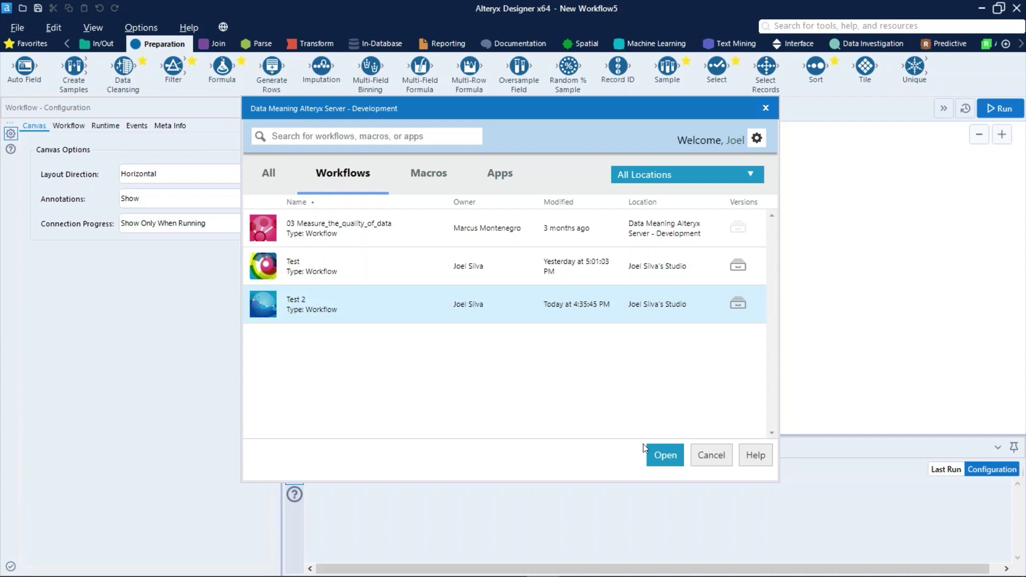
pyautogui.click(656, 459)
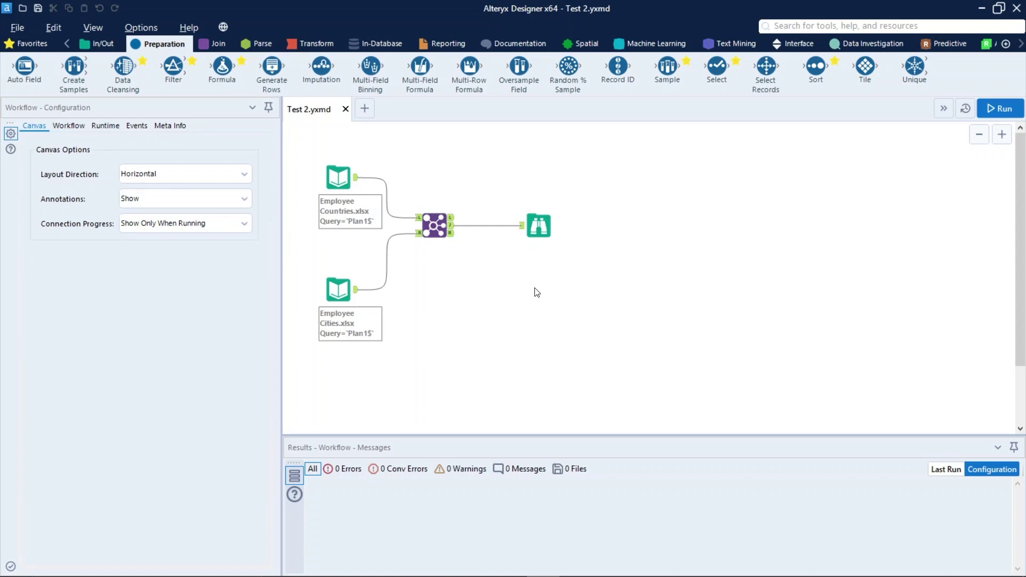
# Move the Browse tool to the right to make room after the Join.
pyautogui.click(538, 231)
pyautogui.moveTo(538, 230); pyautogui.dragTo(604, 233)
pyautogui.click(592, 278)
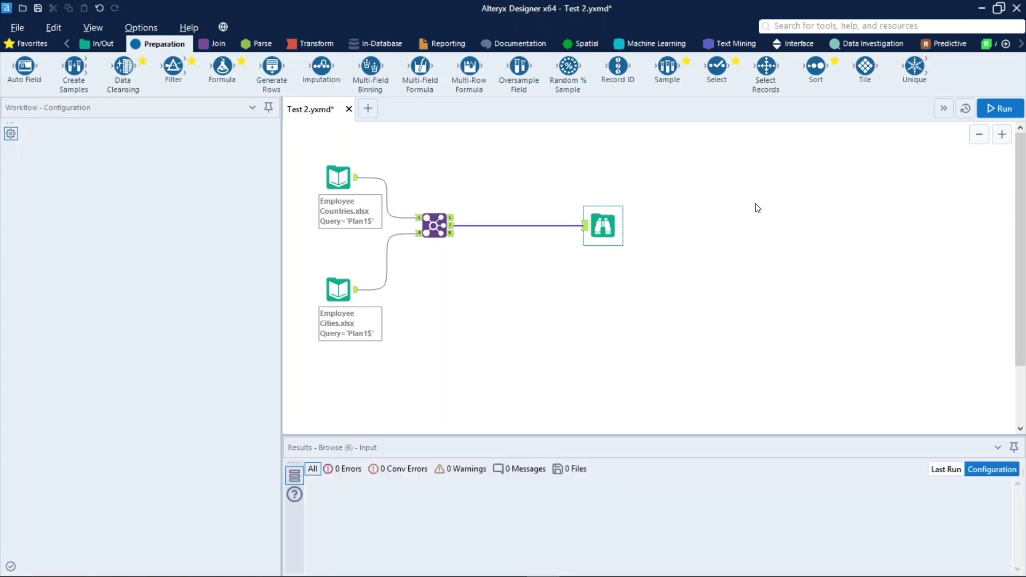
# Drop a Sort tool between Join and Browse, sorting on Name ascending.
pyautogui.moveTo(816, 67); pyautogui.dragTo(515, 225)
pyautogui.click(69, 170)
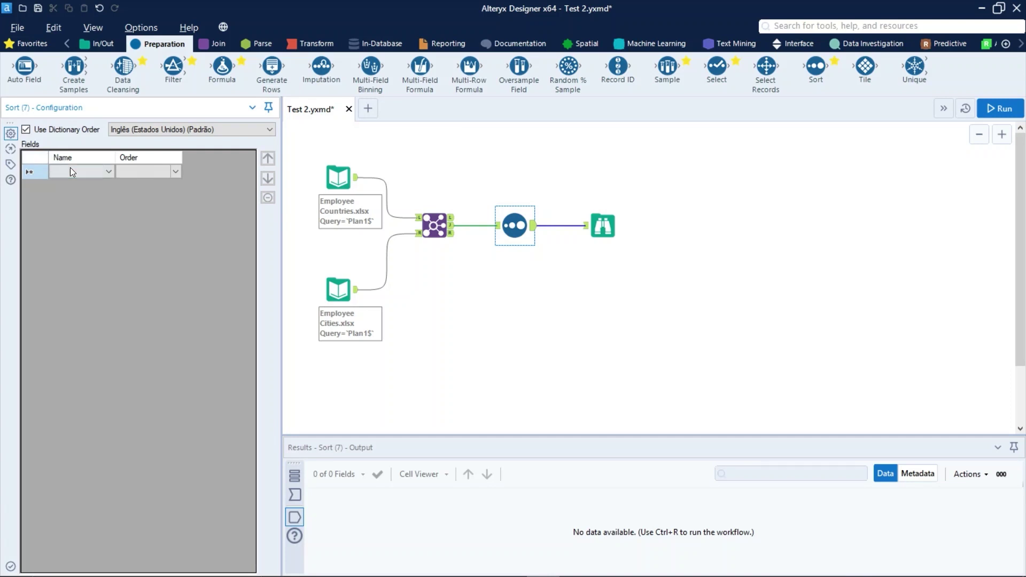
pyautogui.click(70, 170)
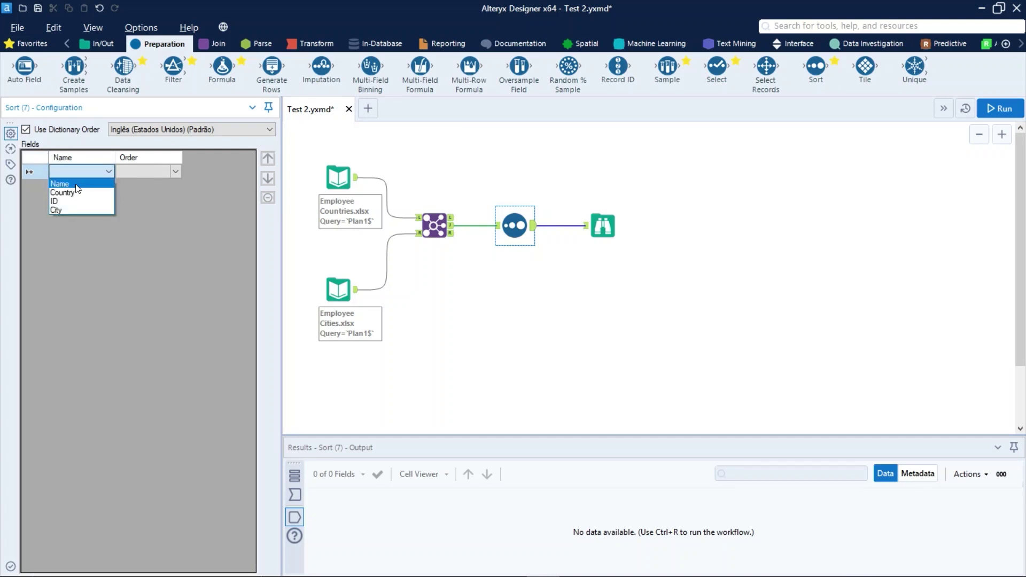
pyautogui.click(75, 184)
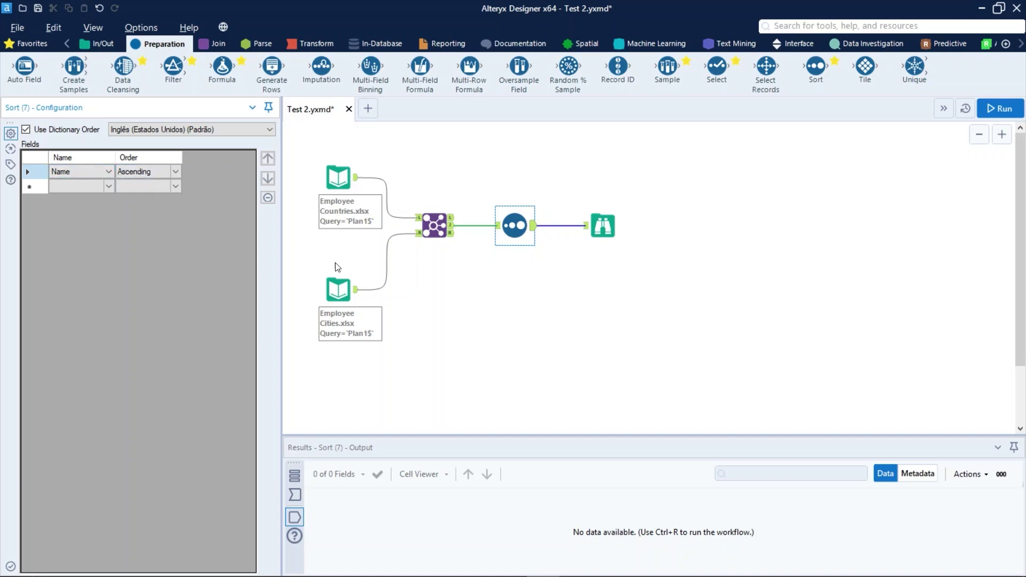
pyautogui.click(414, 312)
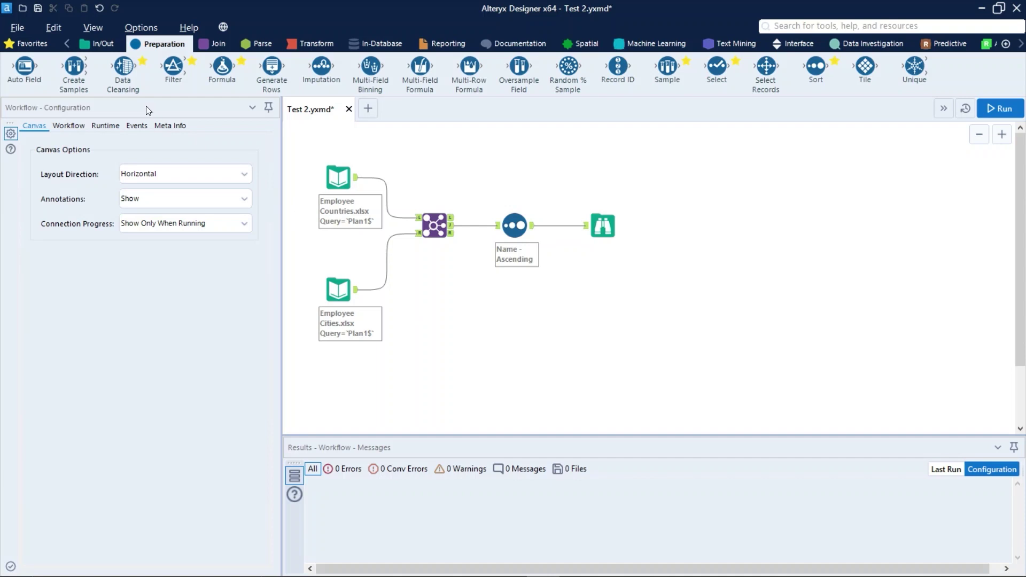
# Save the edited Test 2 workflow to the server gallery with Workflow Options expanded.
pyautogui.click(19, 27)
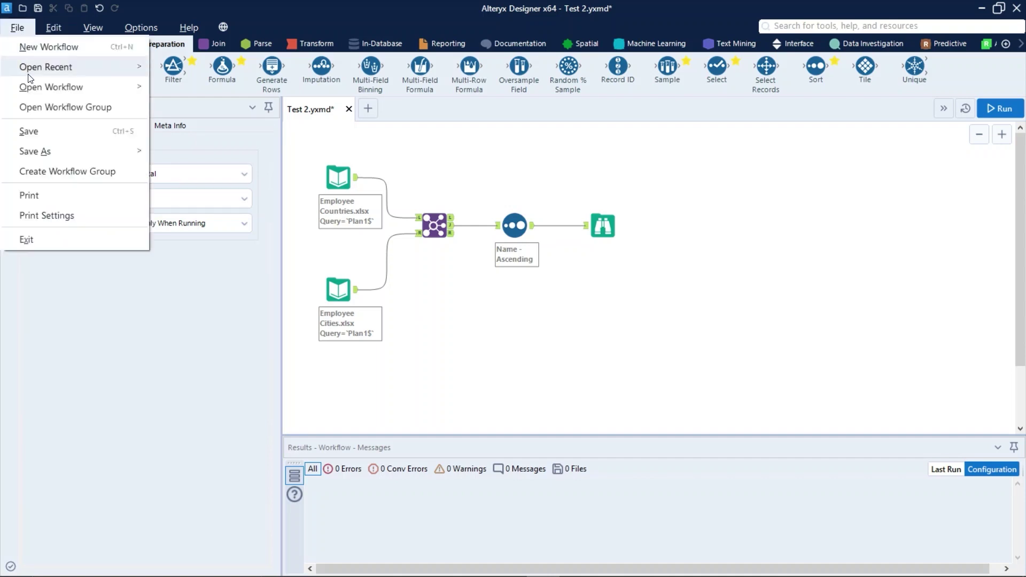
pyautogui.click(45, 130)
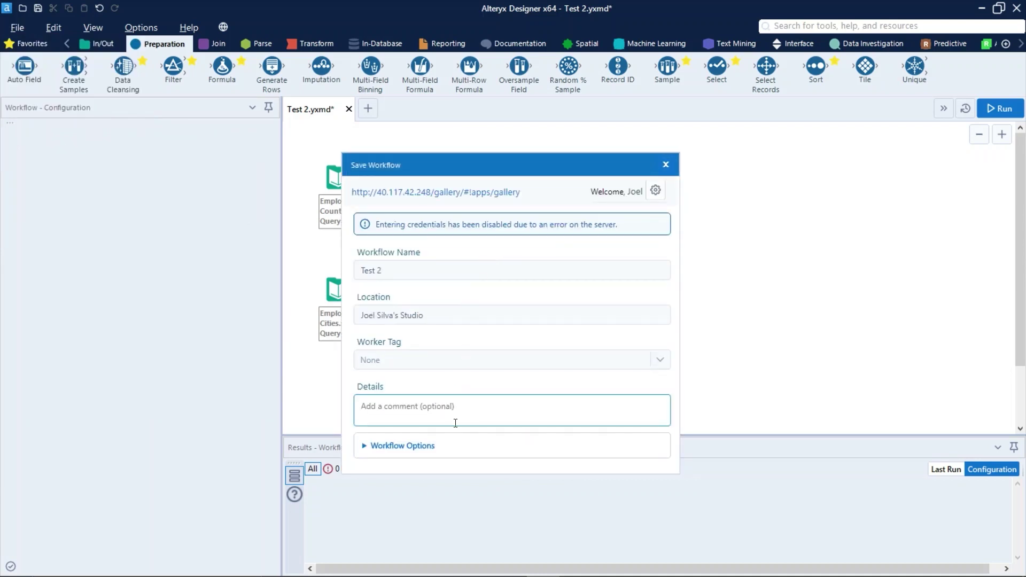
pyautogui.click(445, 449)
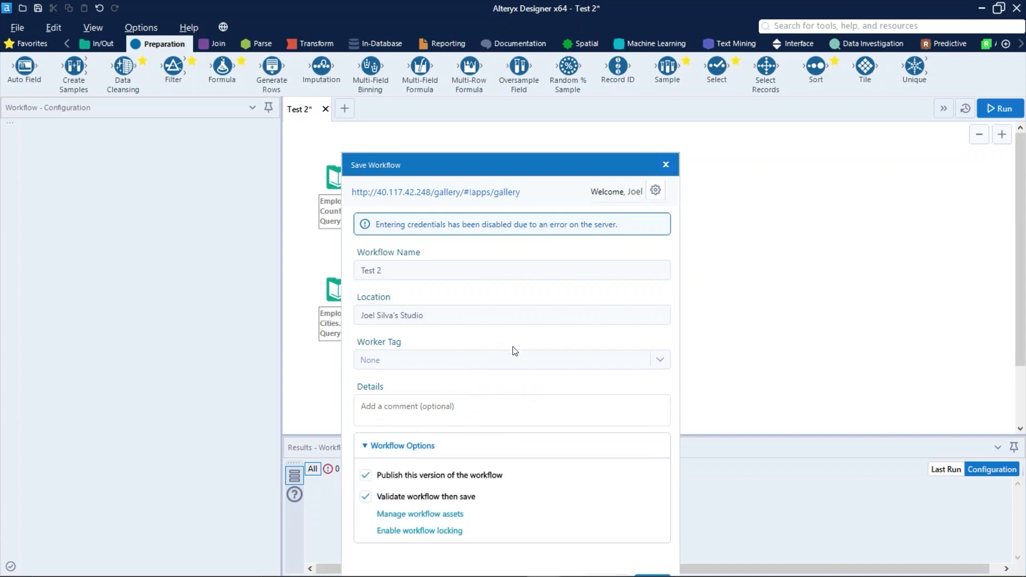
pyautogui.moveTo(515, 173); pyautogui.dragTo(507, 109)
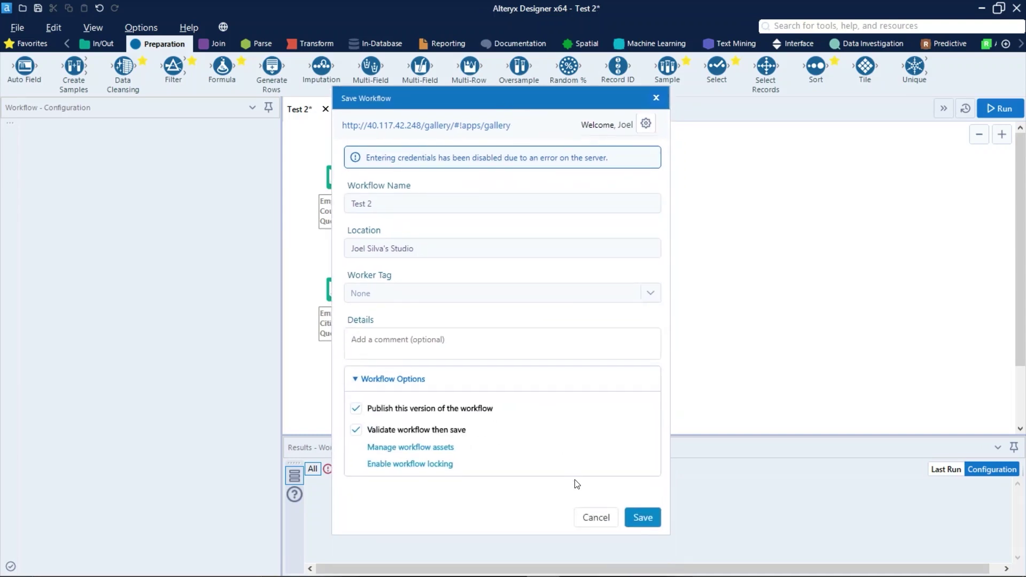
pyautogui.click(639, 520)
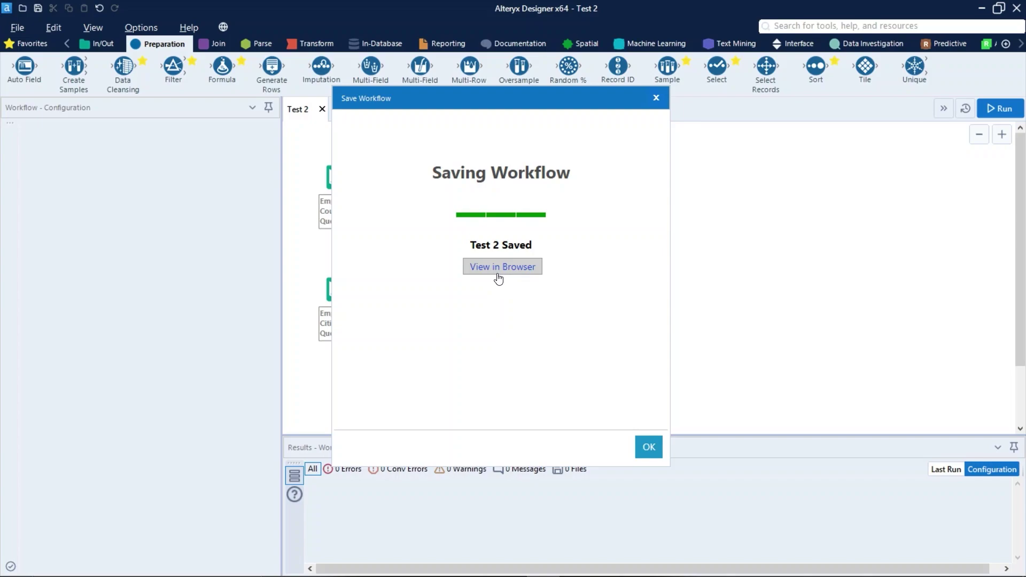
# View Test 2's gallery page in the browser, dismiss the translate offer, and open the Version 3 history.
pyautogui.click(518, 275)
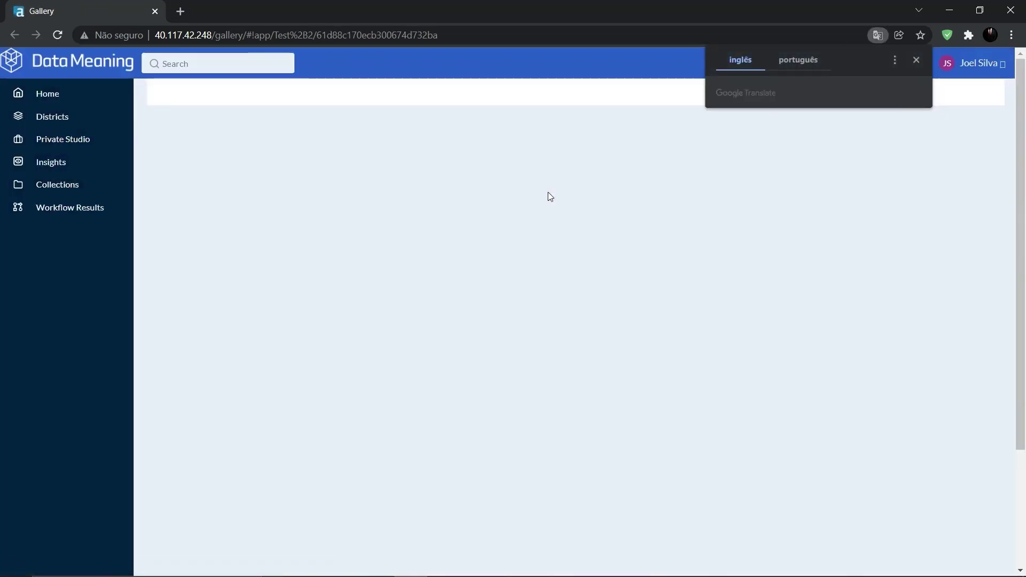
pyautogui.click(915, 61)
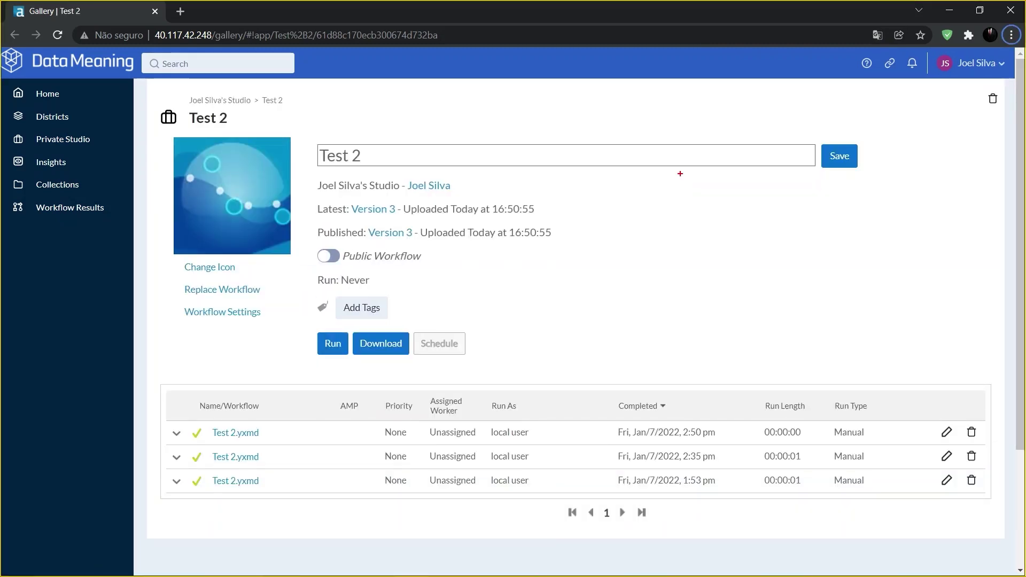
pyautogui.moveTo(388, 207); pyautogui.dragTo(505, 146)
pyautogui.moveTo(403, 233); pyautogui.dragTo(527, 176)
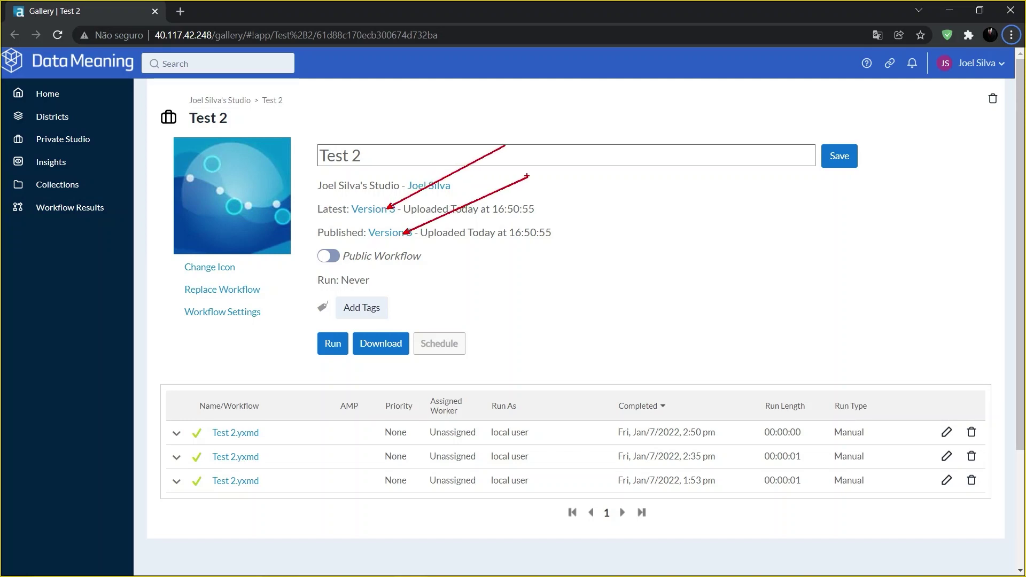
pyautogui.press('Escape')
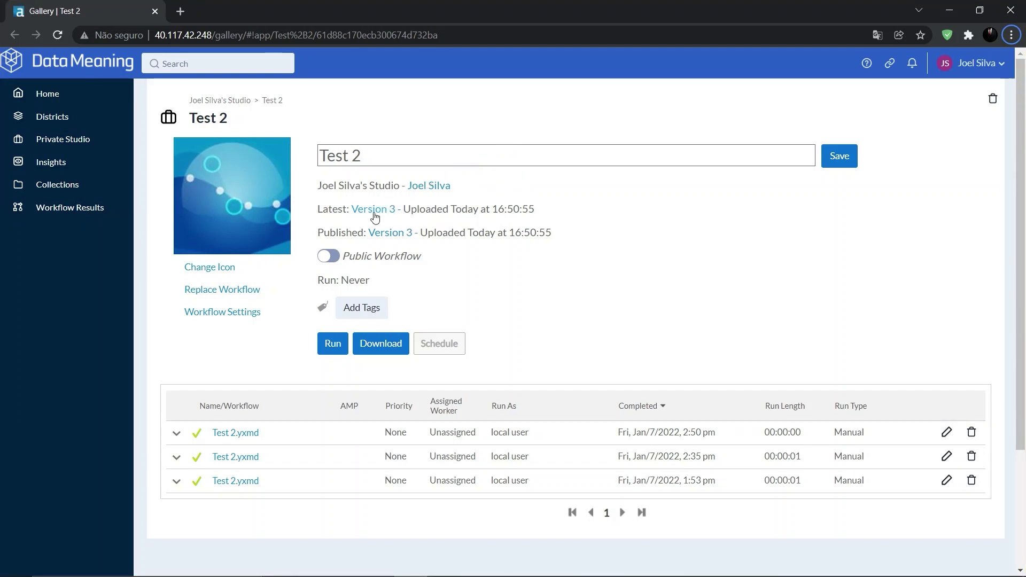
pyautogui.click(373, 210)
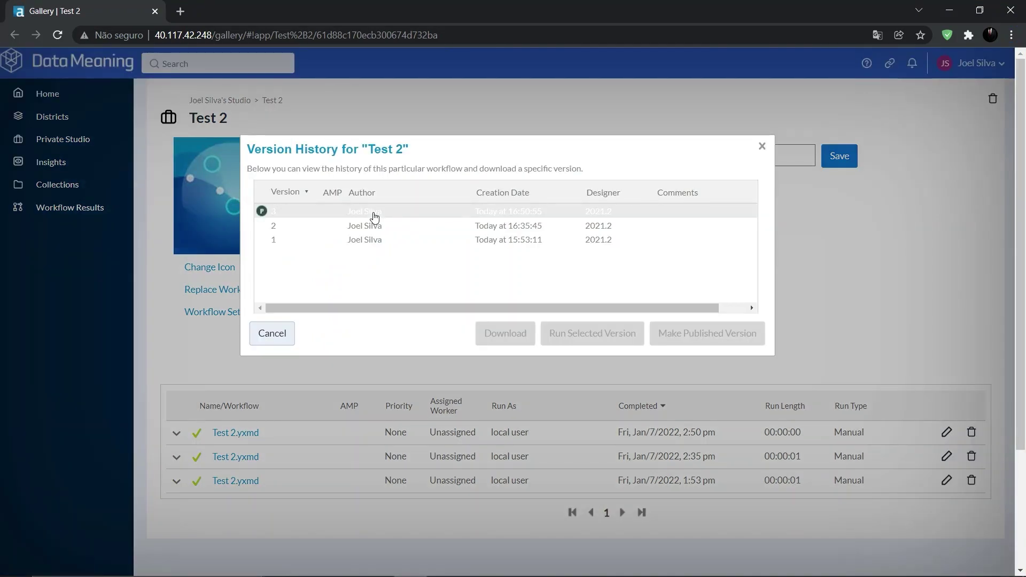
# Select the version 2 row in Test 2's Version History list.
pyautogui.press('alt')
pyautogui.moveTo(261, 215)
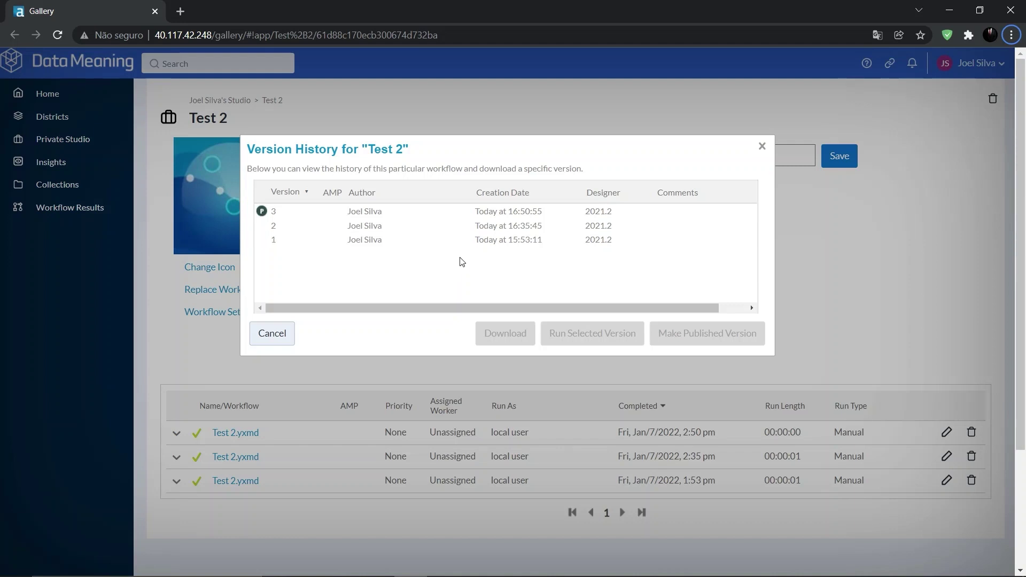
pyautogui.click(469, 228)
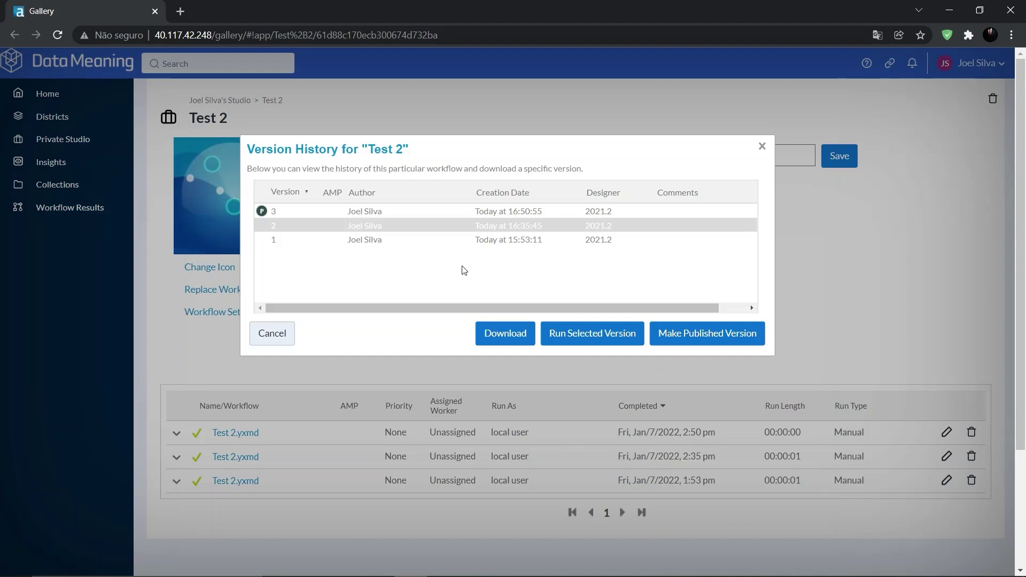
pyautogui.moveTo(647, 318)
pyautogui.mouseDown()
pyautogui.moveTo(707, 347)
pyautogui.moveTo(771, 354)
pyautogui.mouseUp()
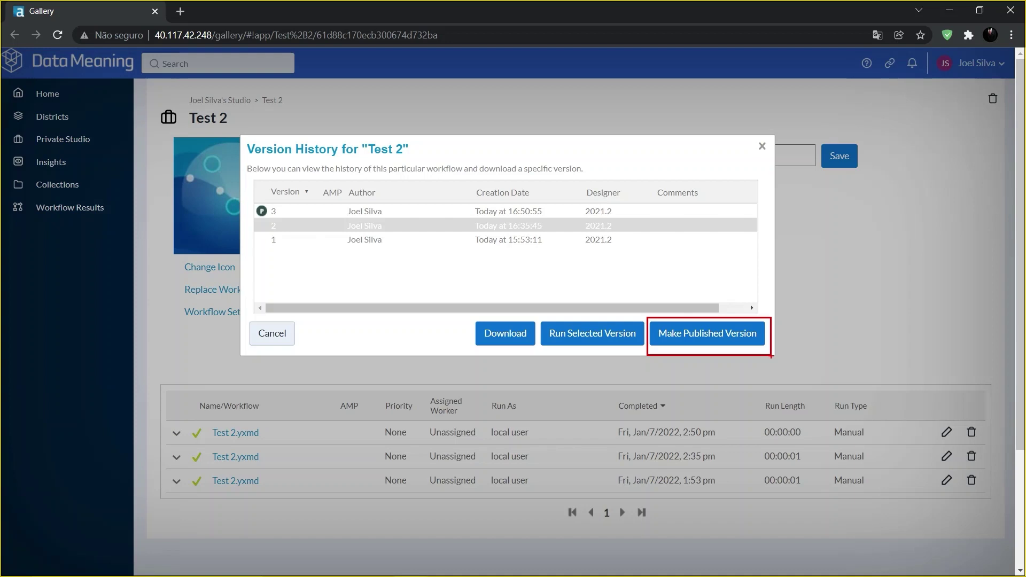
# Press Escape in Test 2's Version History dialog.
pyautogui.press('Escape')
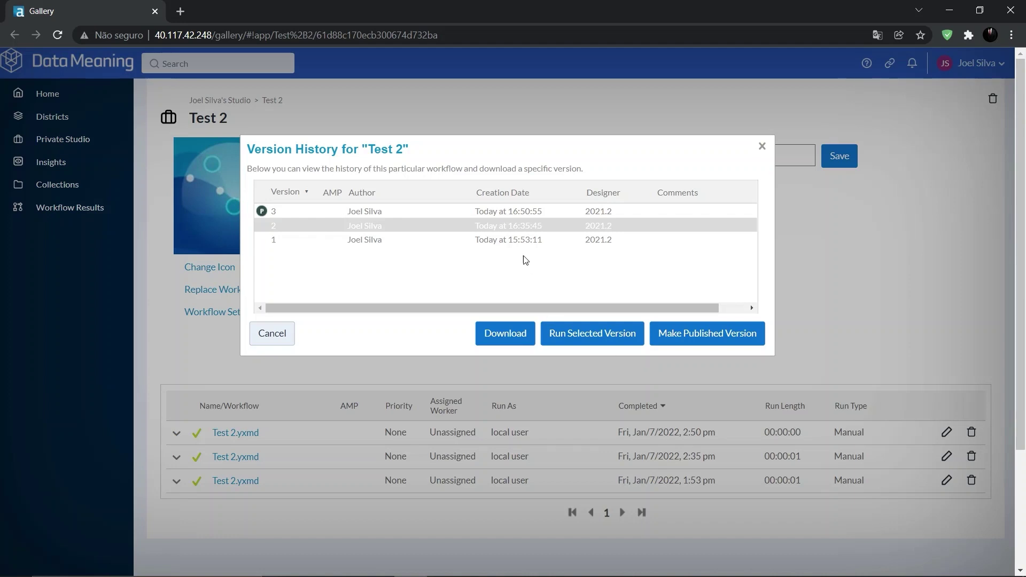
pyautogui.click(515, 241)
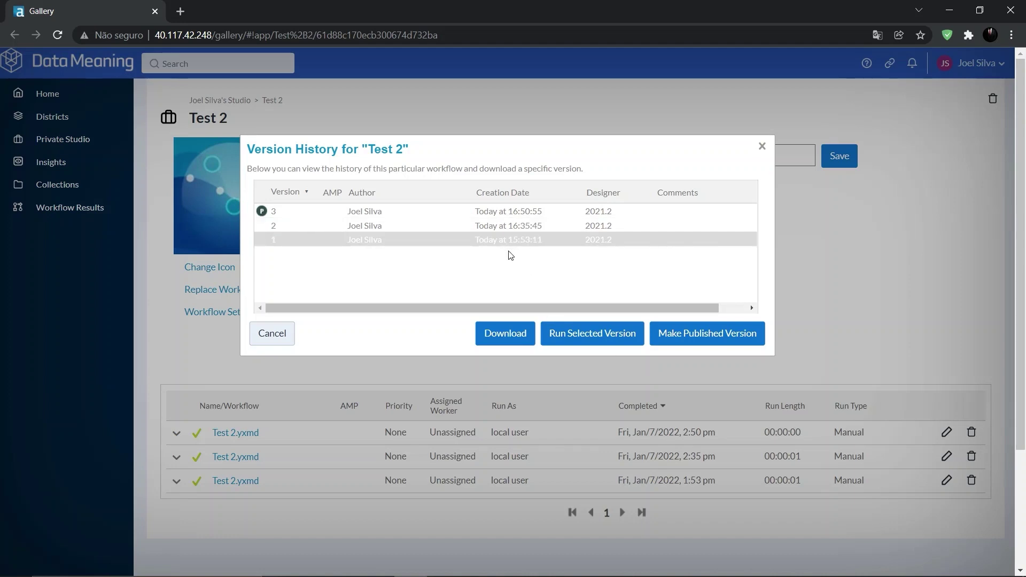
pyautogui.moveTo(535, 318); pyautogui.dragTo(649, 352)
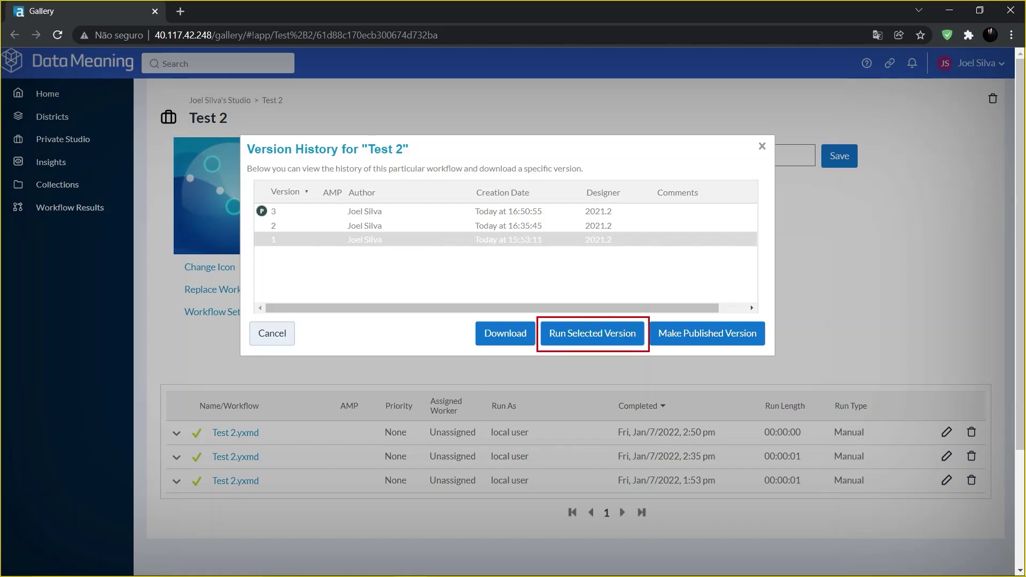